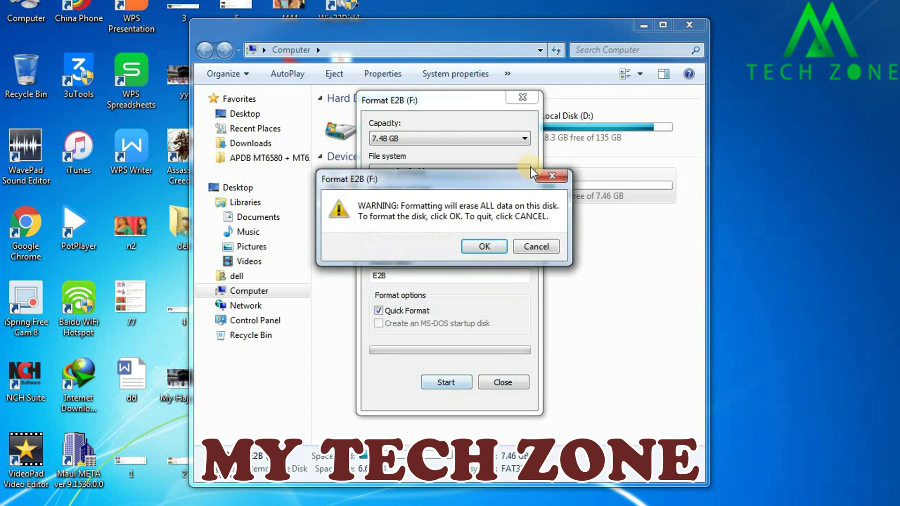
Confirm the quick format of the E2B (F:) drive and close the format dialog once it completes.
click(488, 247)
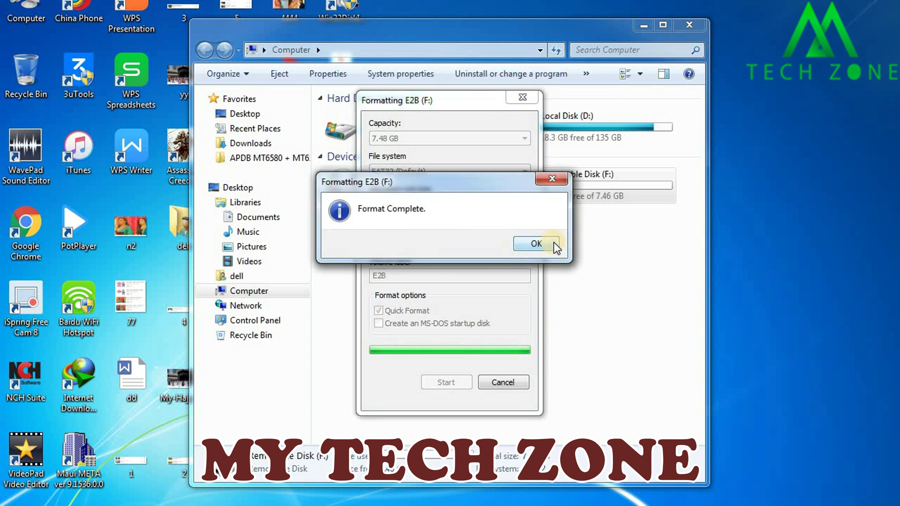
key(Return)
click(503, 381)
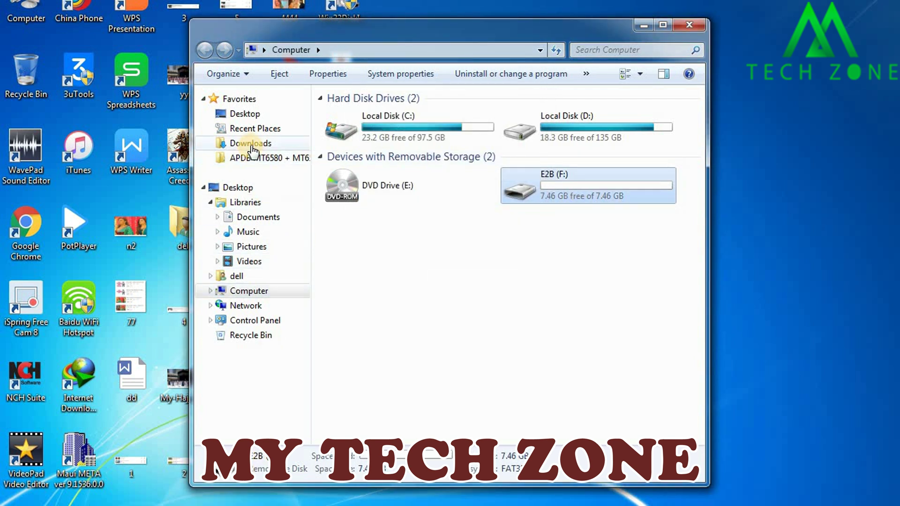
click(241, 144)
double_click(624, 146)
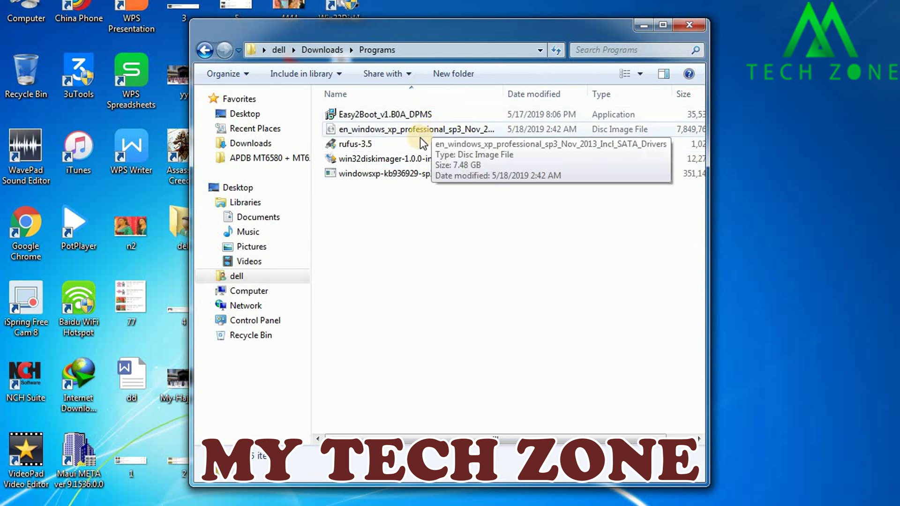
double_click(412, 163)
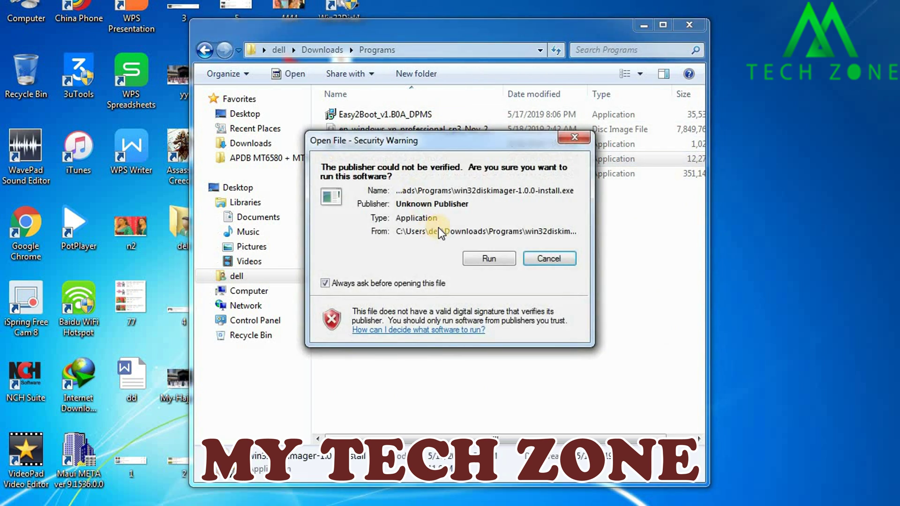
click(489, 258)
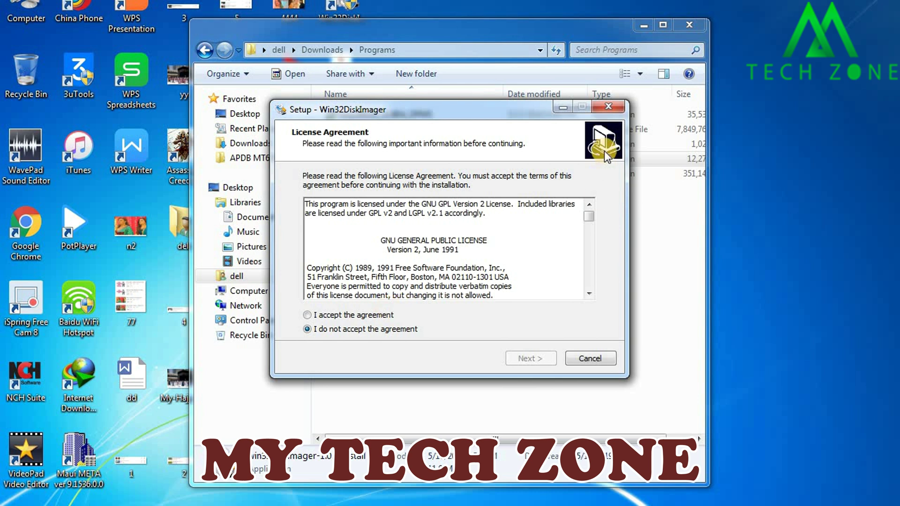
click(604, 105)
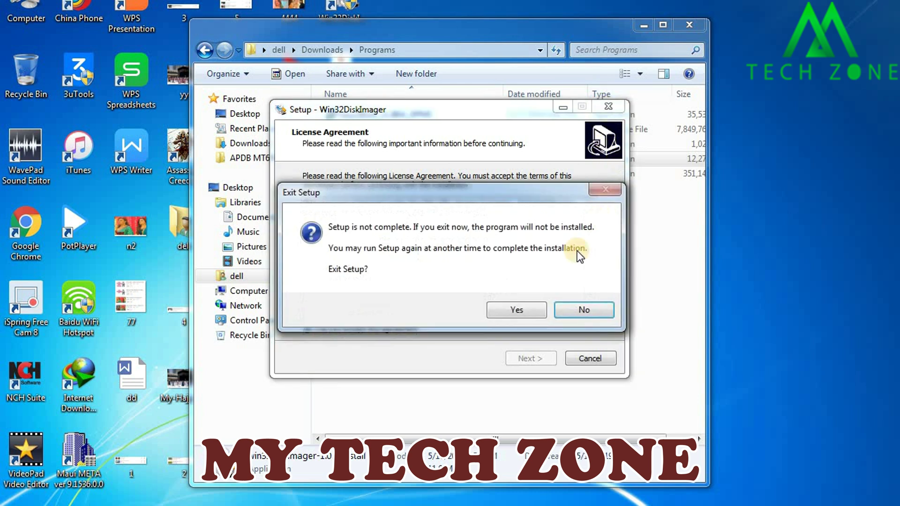
click(578, 310)
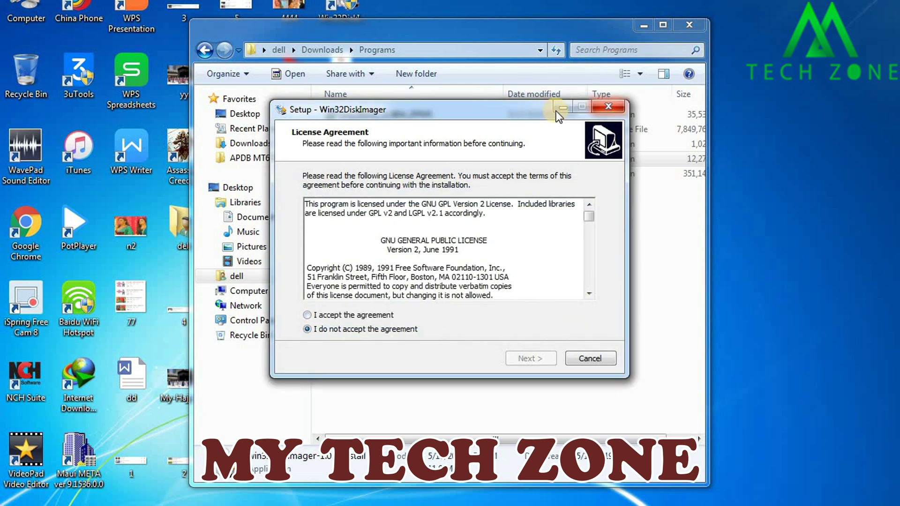
click(603, 107)
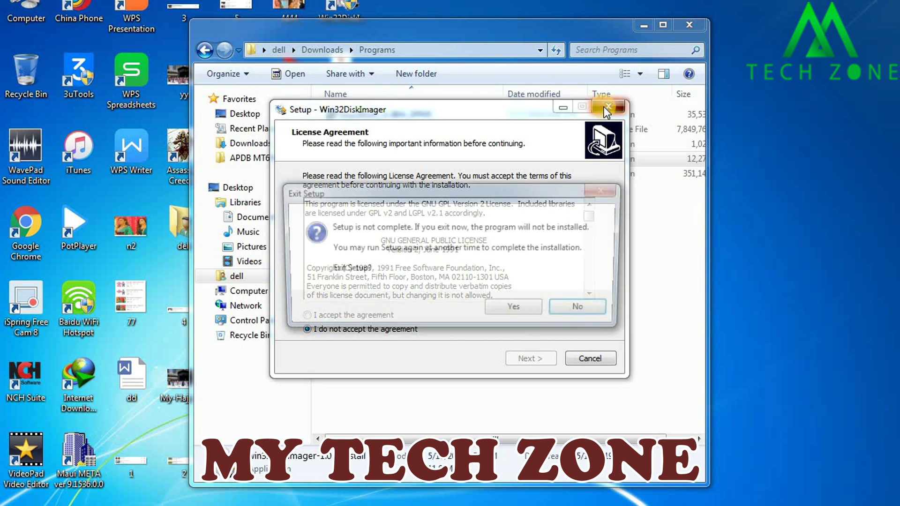
click(517, 310)
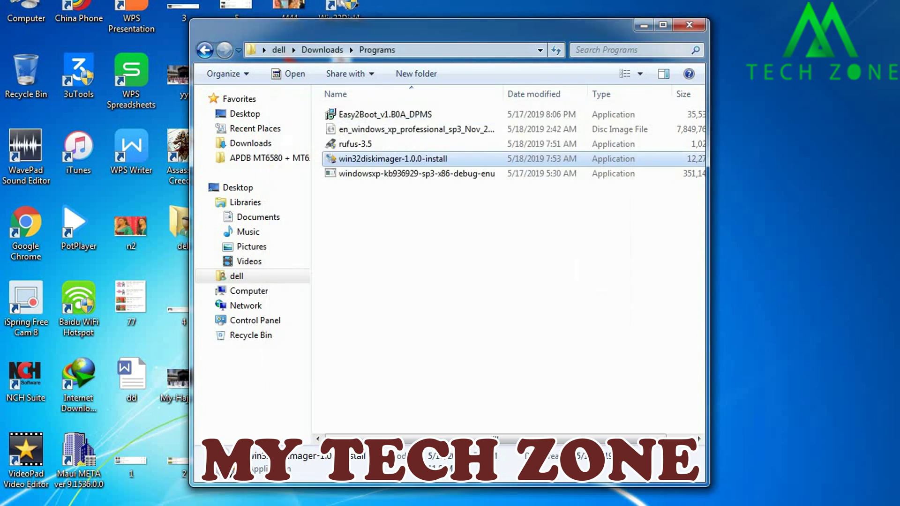
click(690, 30)
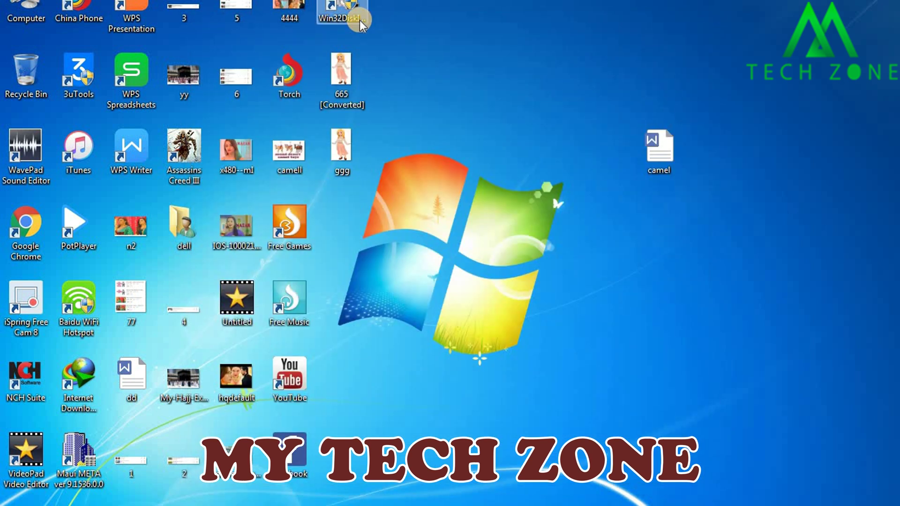
Open Win32 Disk Imager, check its target device against the drives listed in Computer, and close both windows.
double_click(341, 14)
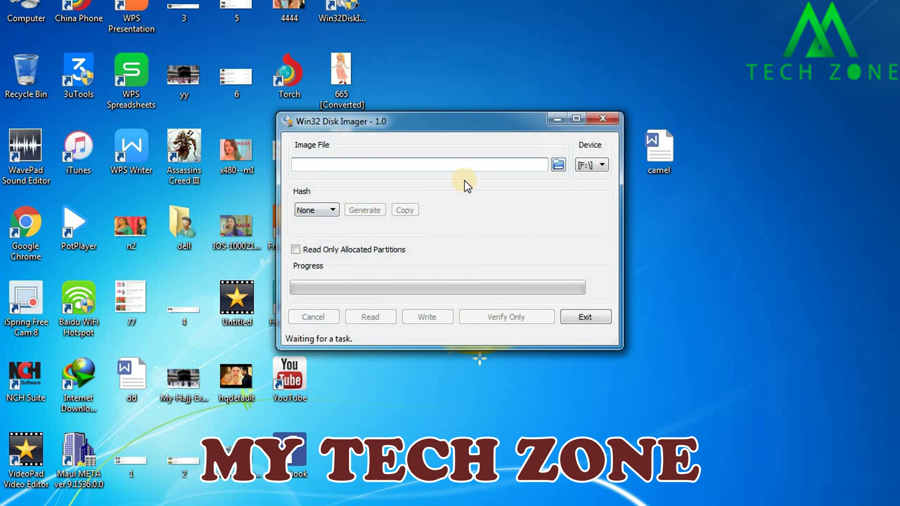
click(603, 165)
click(603, 165)
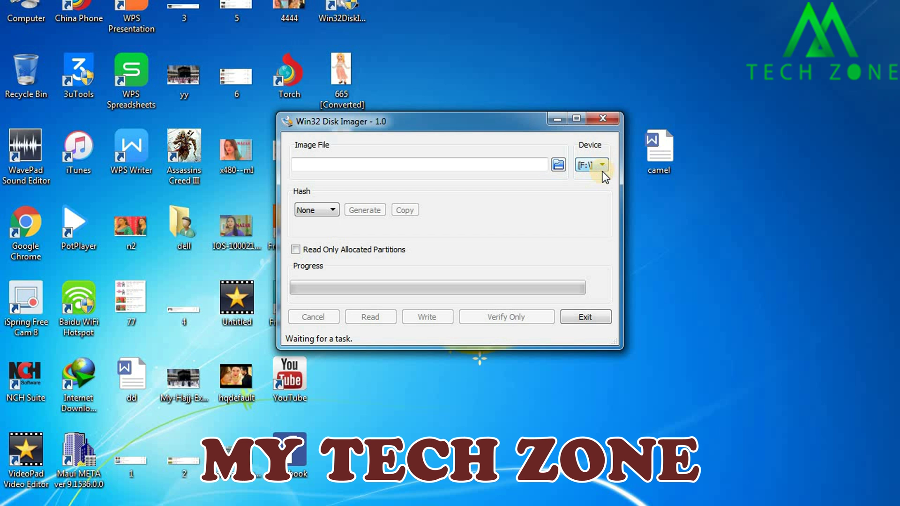
double_click(24, 24)
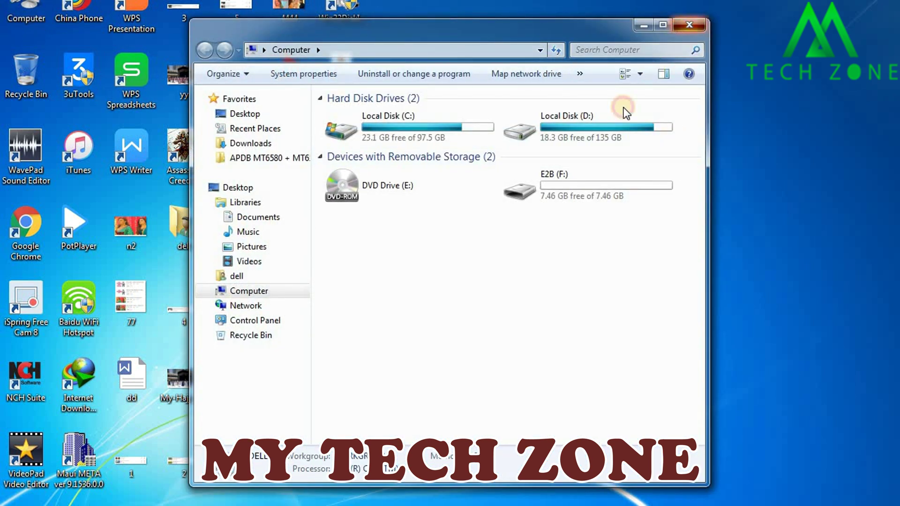
click(689, 24)
click(598, 117)
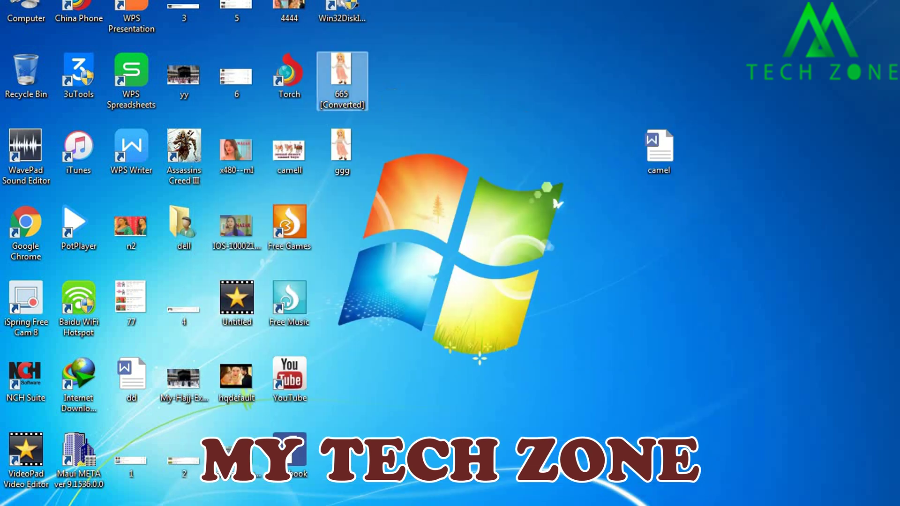
Open the Programs folder inside Downloads and launch rufus-3.5.
key(Return)
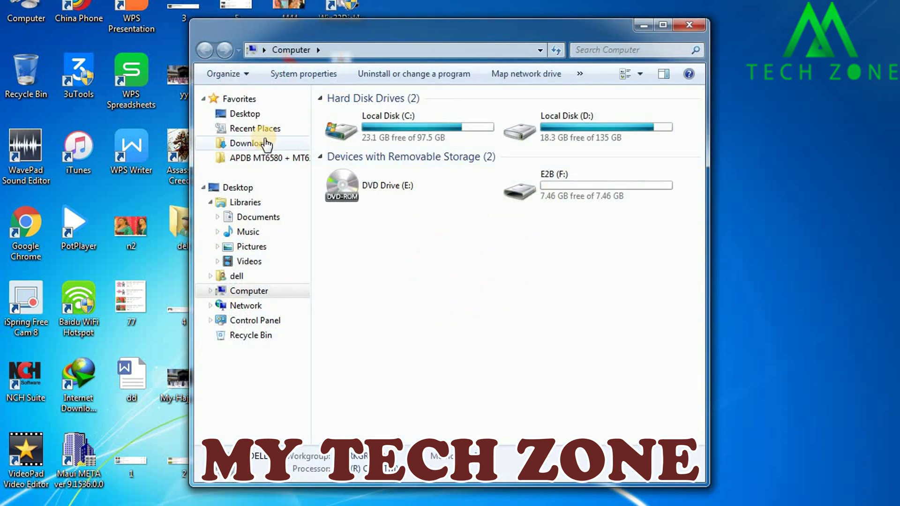
click(253, 143)
double_click(652, 141)
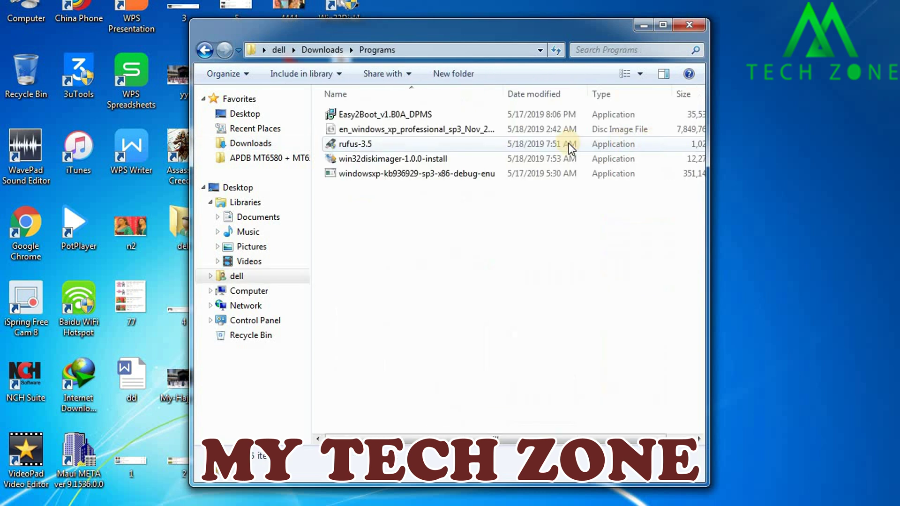
click(389, 143)
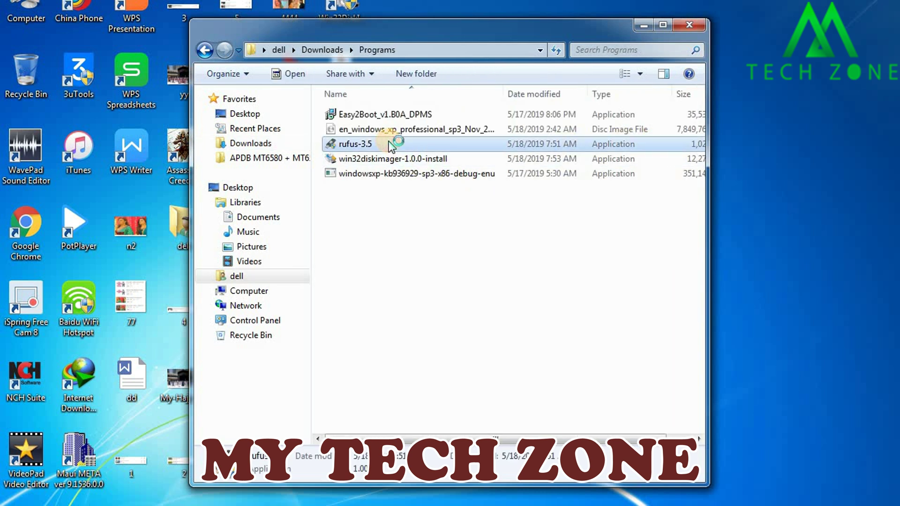
key(Return)
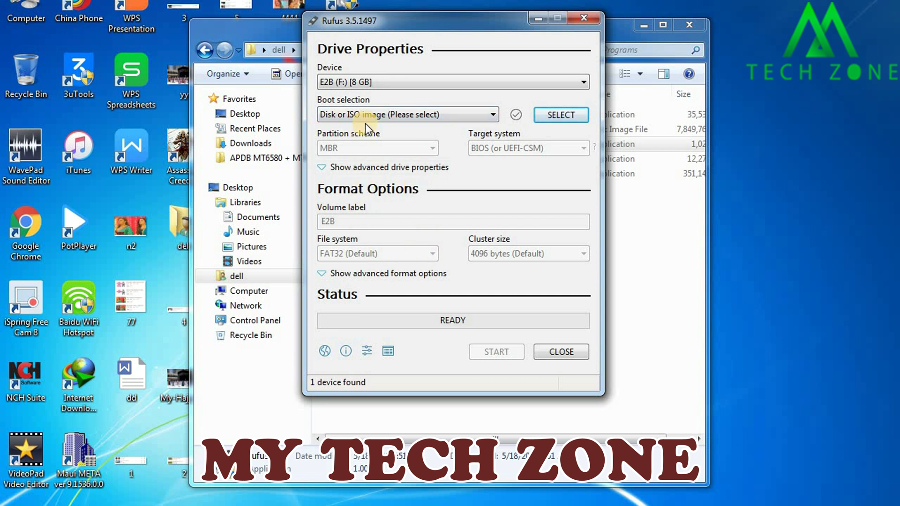
Choose the en_windows_xp_professional_sp3_Nov_2013_Incl_SATA_Drivers disc image from Downloads\Programs as the boot selection.
click(537, 115)
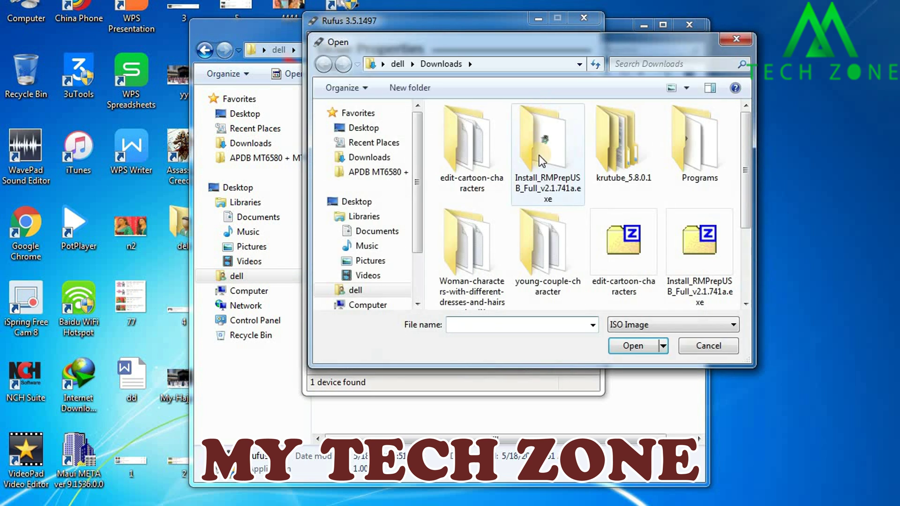
double_click(680, 168)
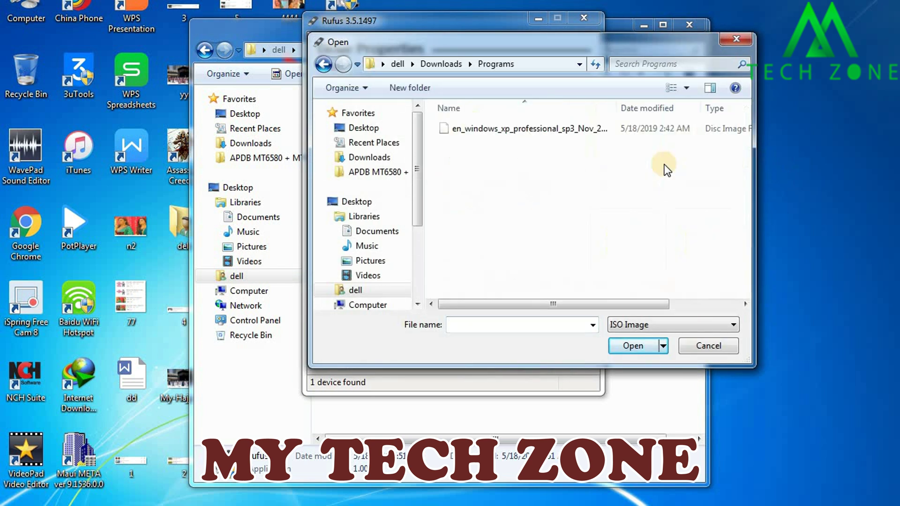
click(577, 128)
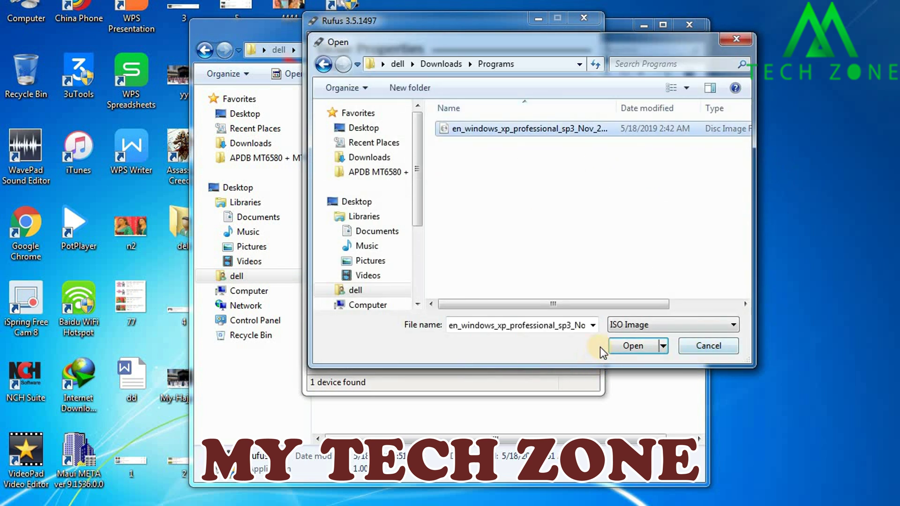
click(636, 345)
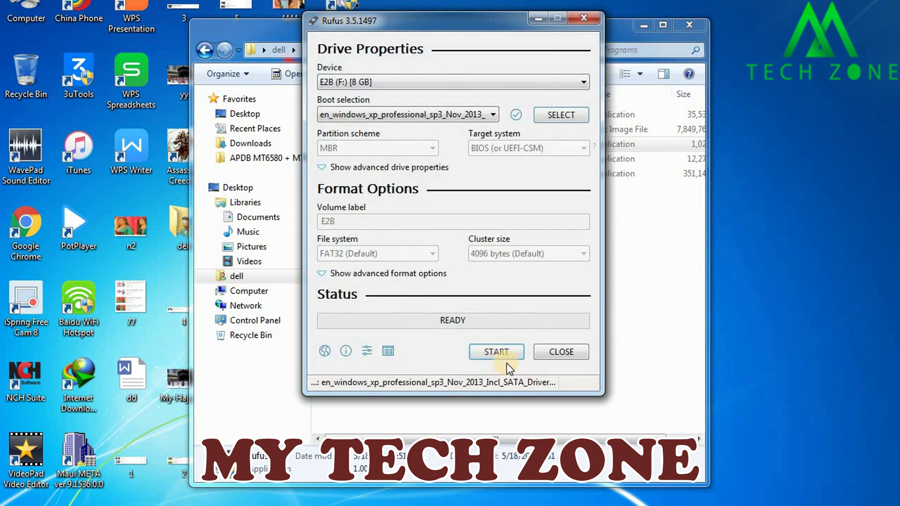
Start writing the image to E2B (F:), accepting the loss of all data and of the drive's multiple partitions.
click(499, 353)
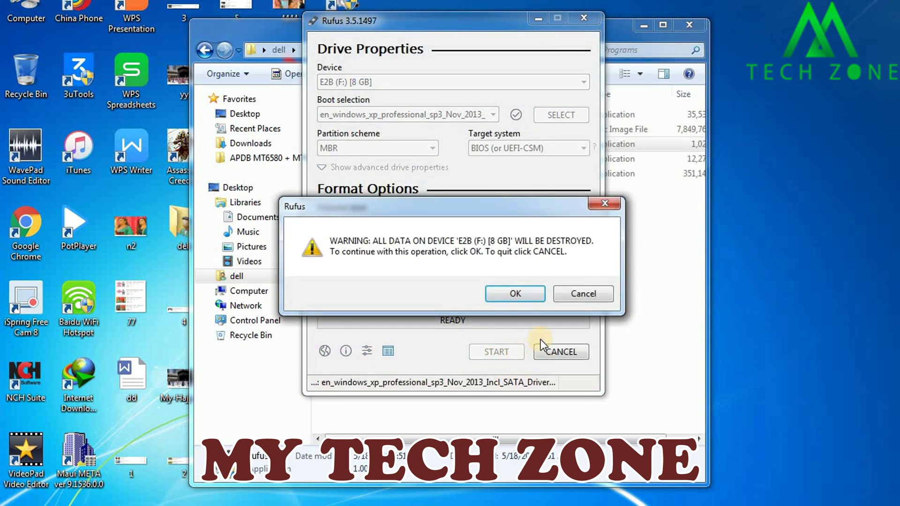
click(514, 293)
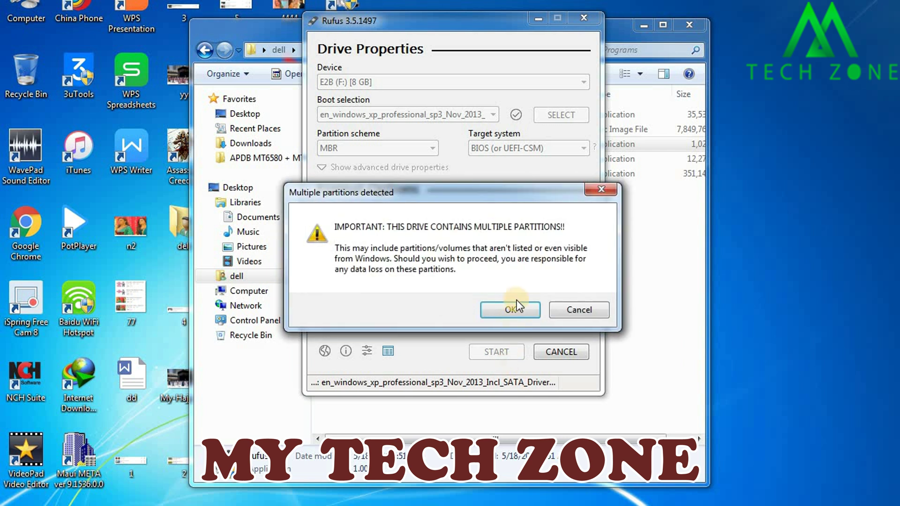
click(518, 310)
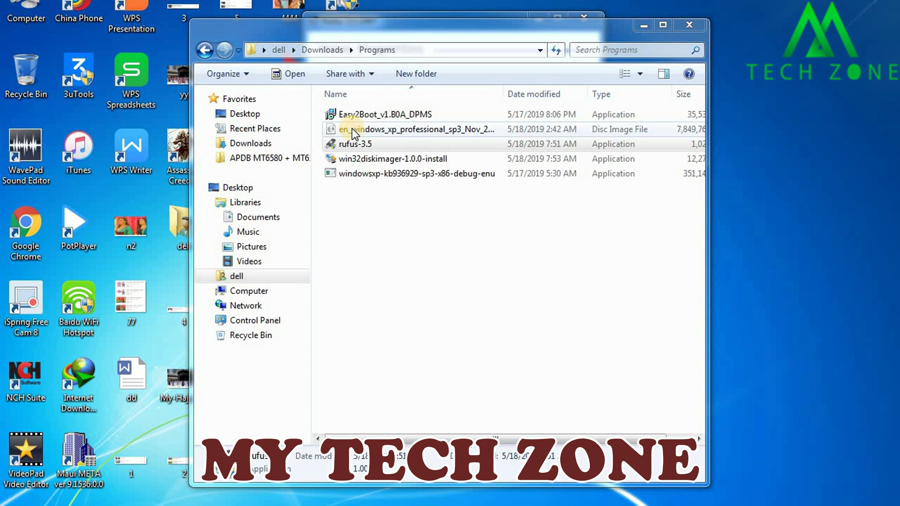
click(353, 133)
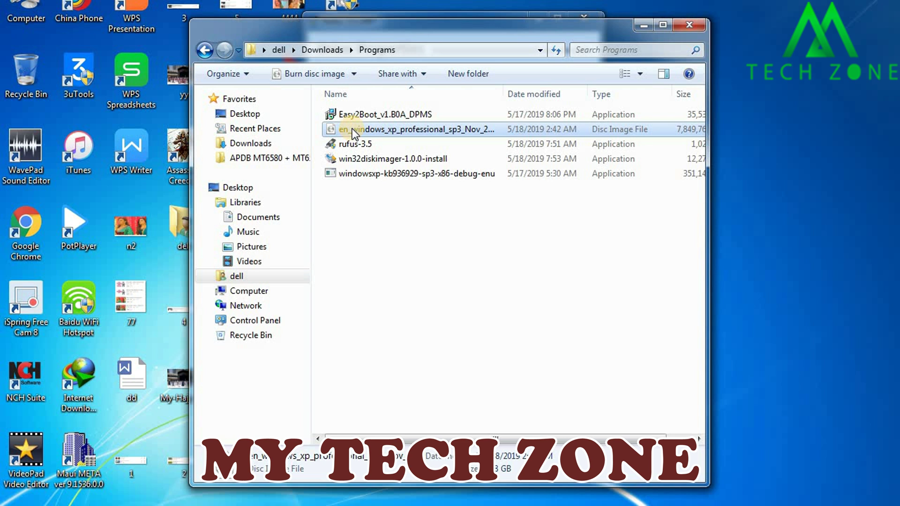
right_click(352, 131)
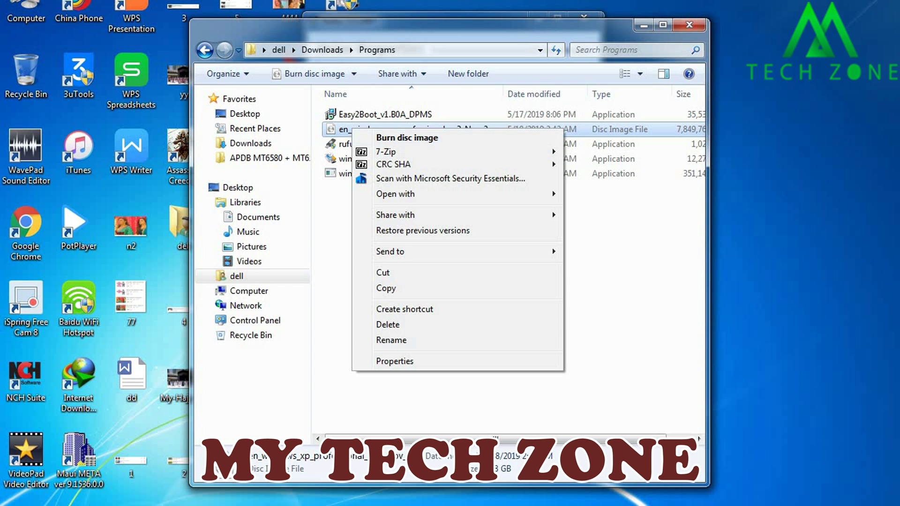
click(671, 209)
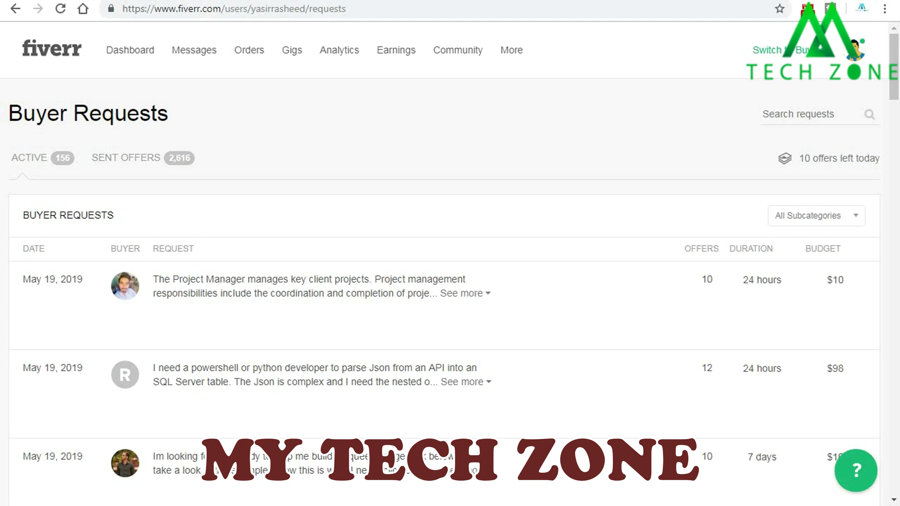
Examine the download history in Chrome for the Windows XP Professional SP3 ISO entries and their source address.
click(884, 10)
click(790, 105)
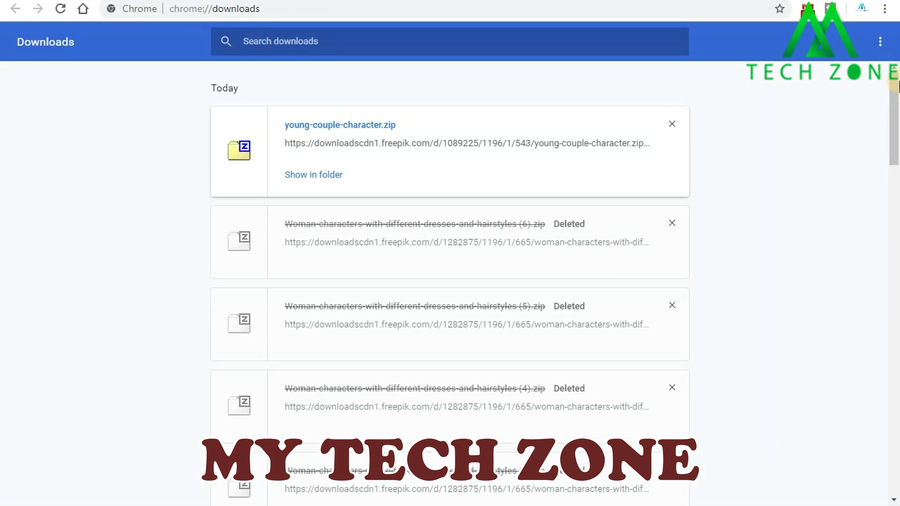
drag(895, 136, 883, 394)
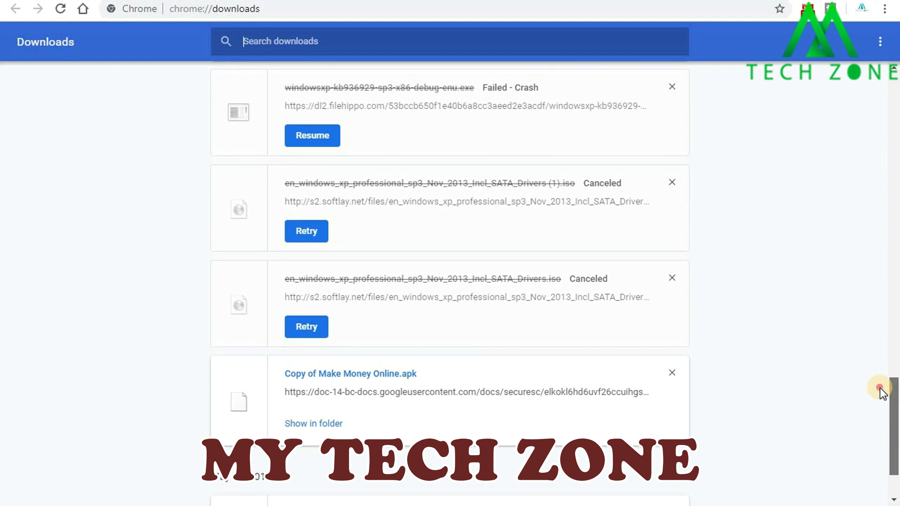
scroll(881, 397, down, 8)
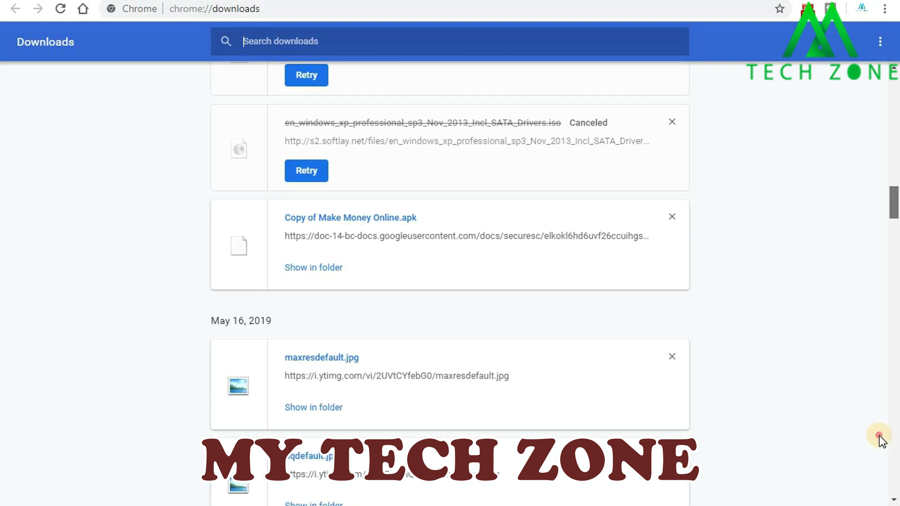
scroll(876, 426, up, 9)
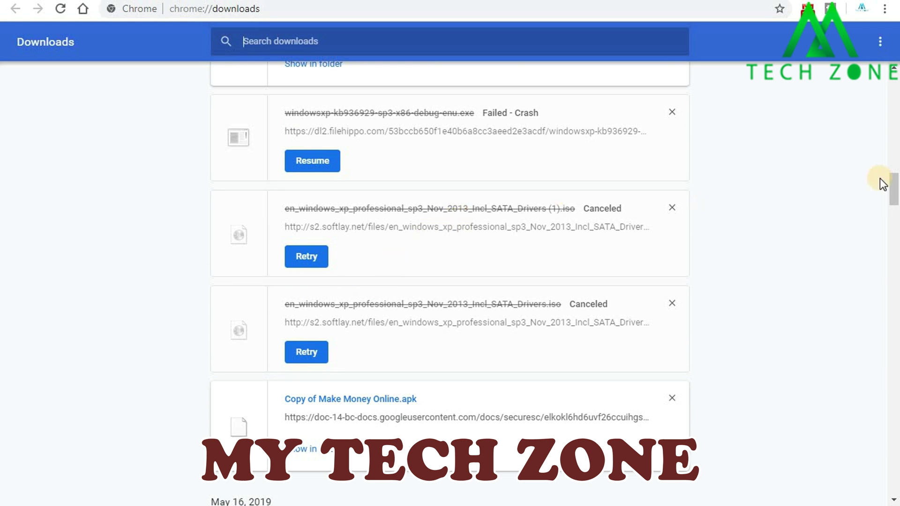
scroll(896, 175, up, 8)
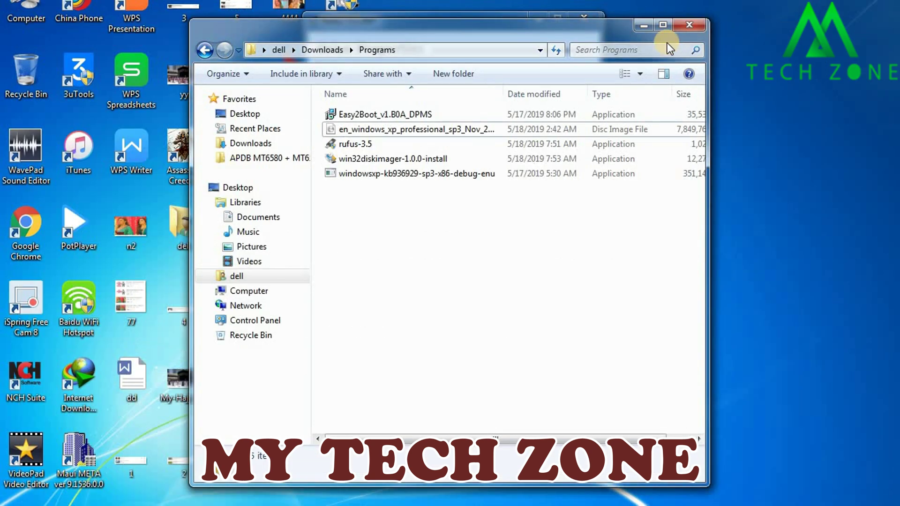
Minimize the Programs folder window and reposition the Rufus window on the desktop.
click(643, 26)
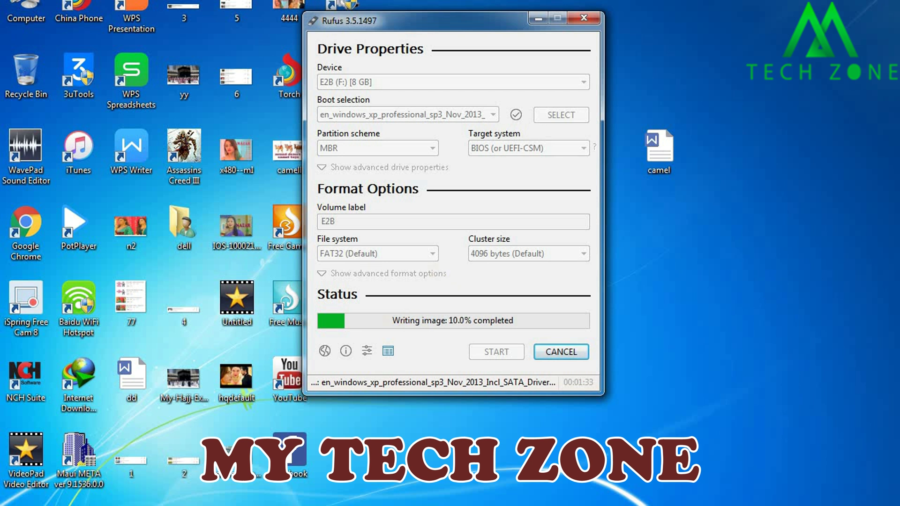
drag(497, 24, 554, 29)
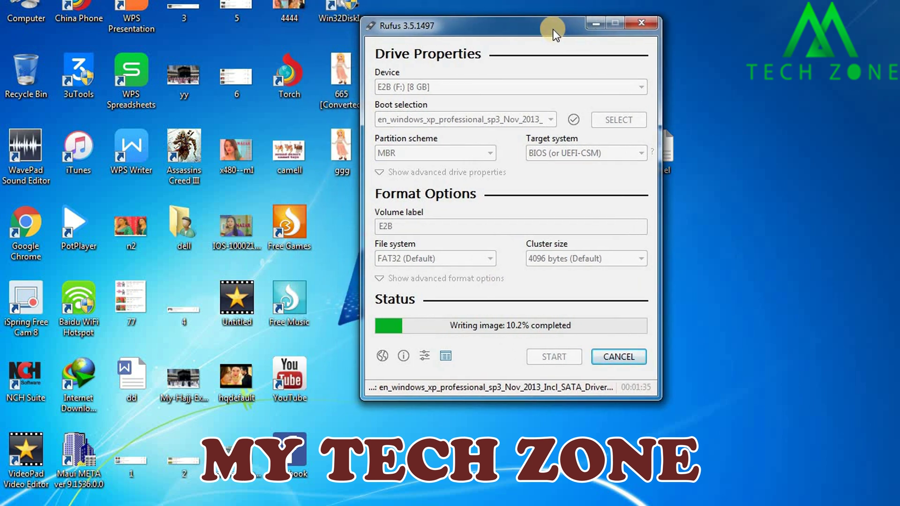